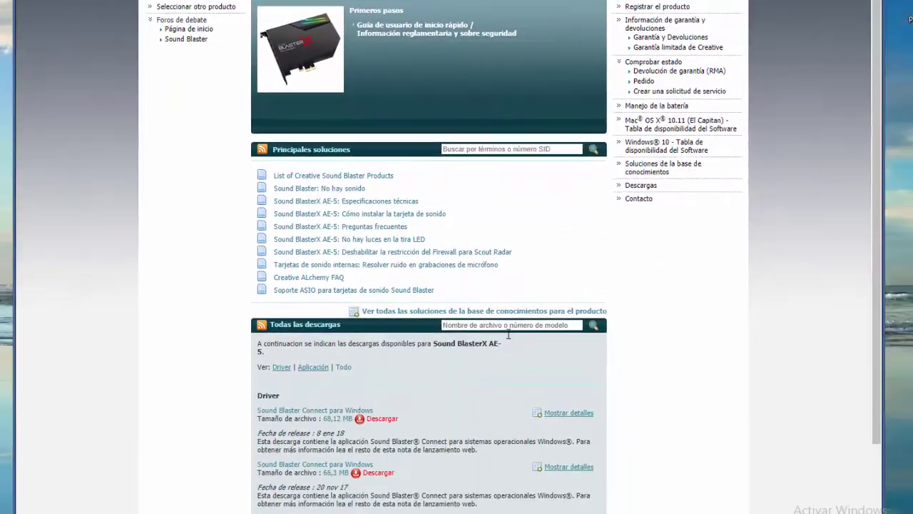
scroll(464, 364, down, 2)
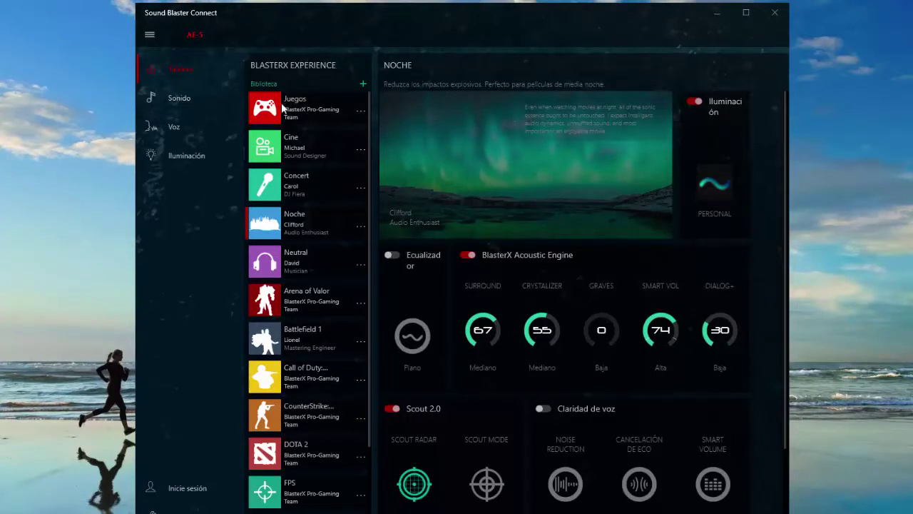
Preview the Juegos, Concert, Cine and Noche audio profiles in the BlasterX Experience library of Sound Blaster Connect
click(287, 111)
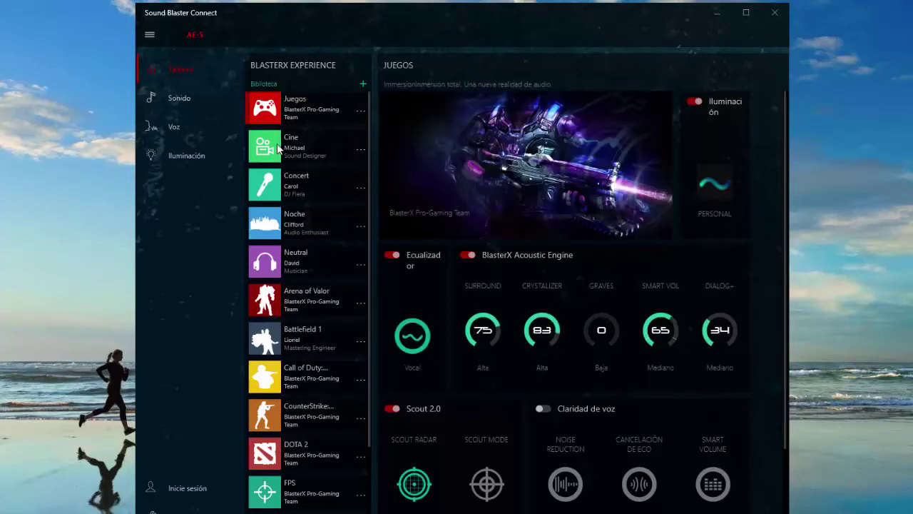
click(274, 187)
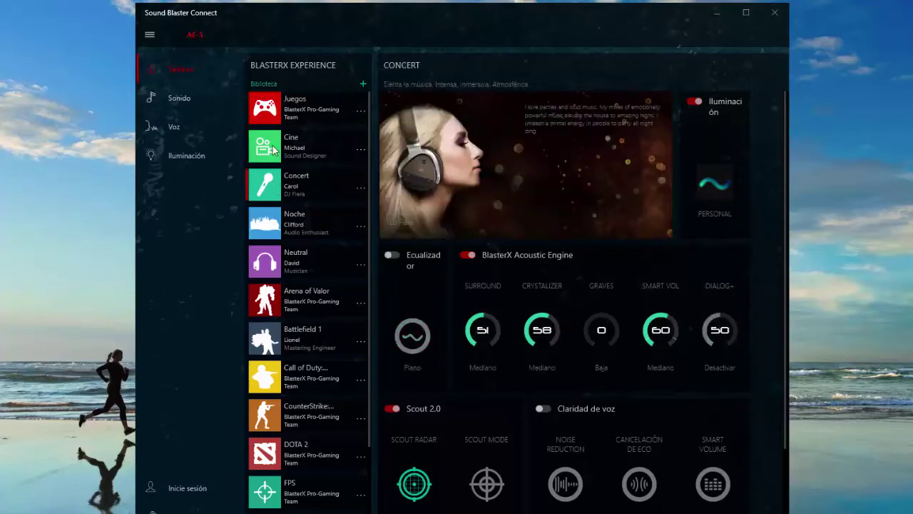
click(273, 149)
click(272, 189)
click(269, 223)
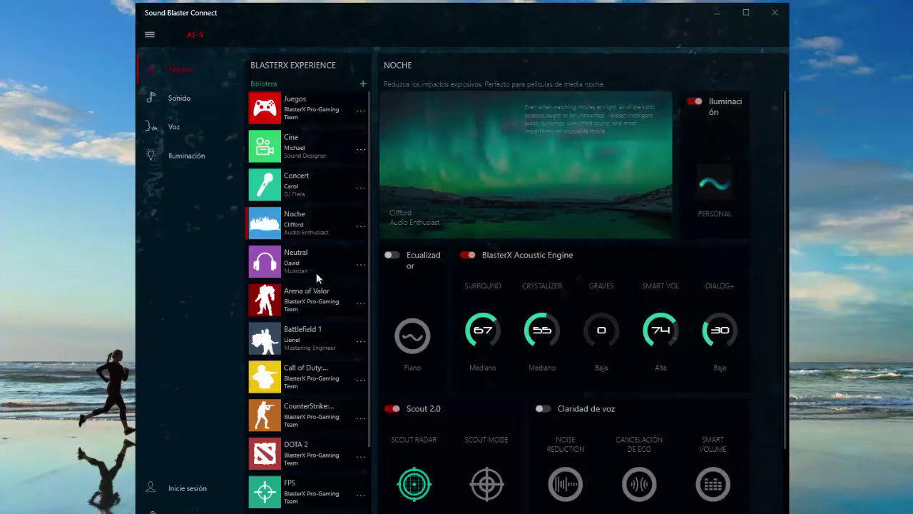
Preview the Arena of Valor, Battlefield 1, Call of Duty and Overwatch profiles, and select PlayerUnknown's Battlegrounds
scroll(278, 269, down, 1)
click(282, 274)
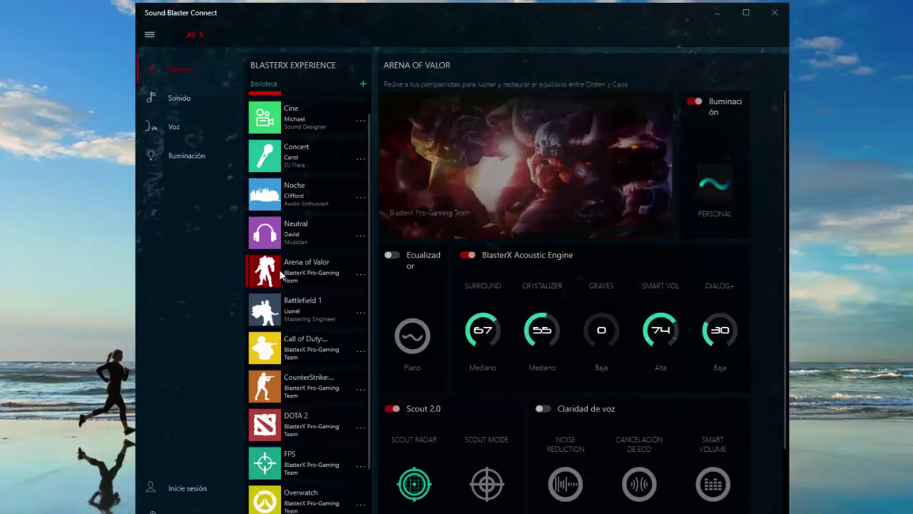
click(271, 311)
scroll(273, 296, down, 1)
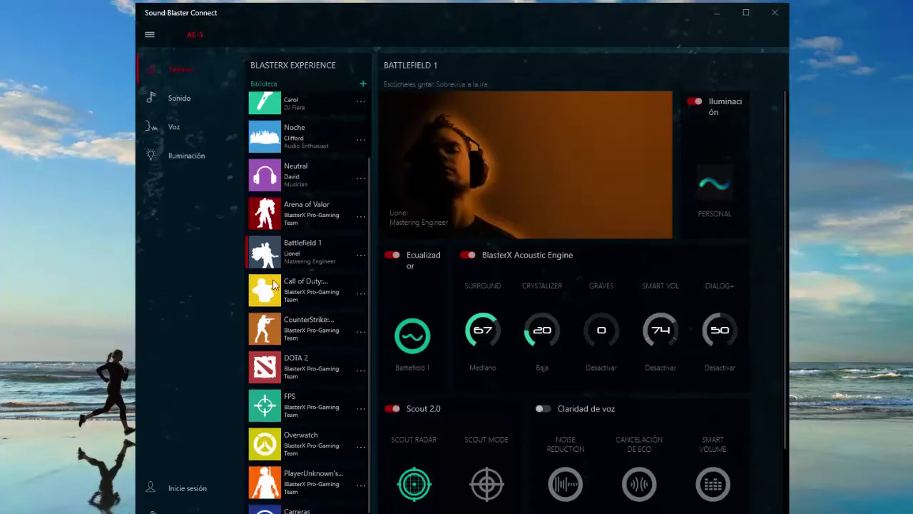
click(273, 285)
scroll(277, 298, down, 2)
click(277, 300)
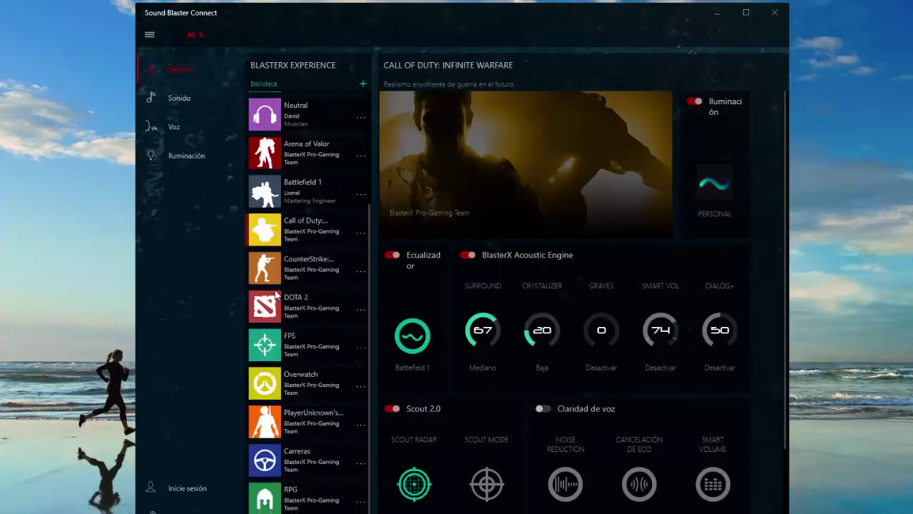
click(274, 393)
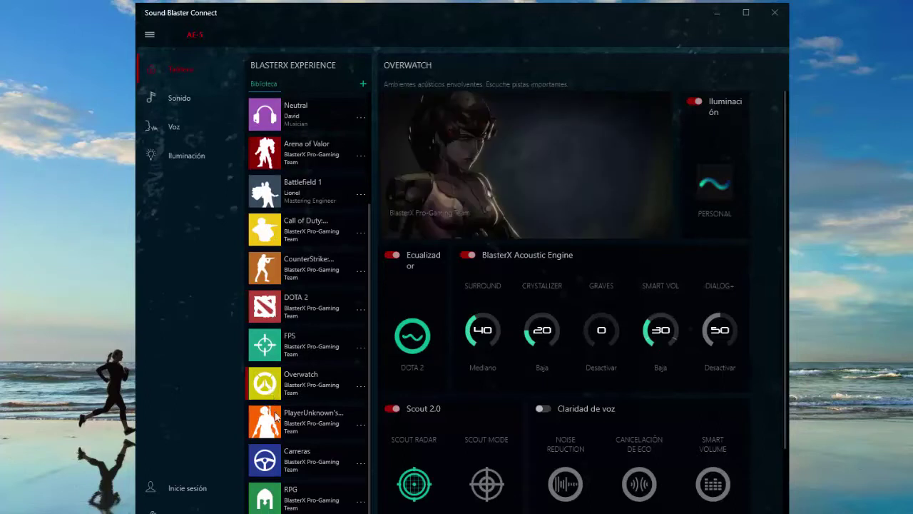
click(266, 412)
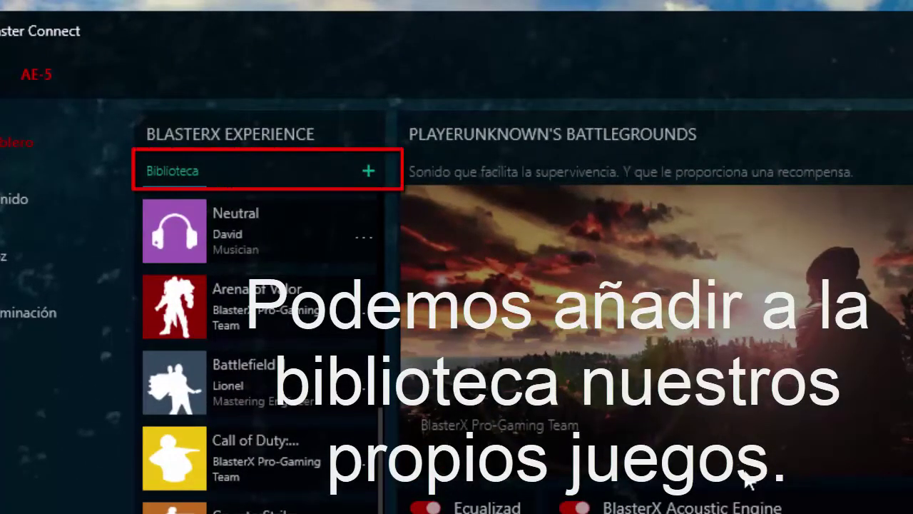
Review the profile's sound settings: Equalizer, Acoustic Engine, Scout 2.0 and Filters
click(21, 204)
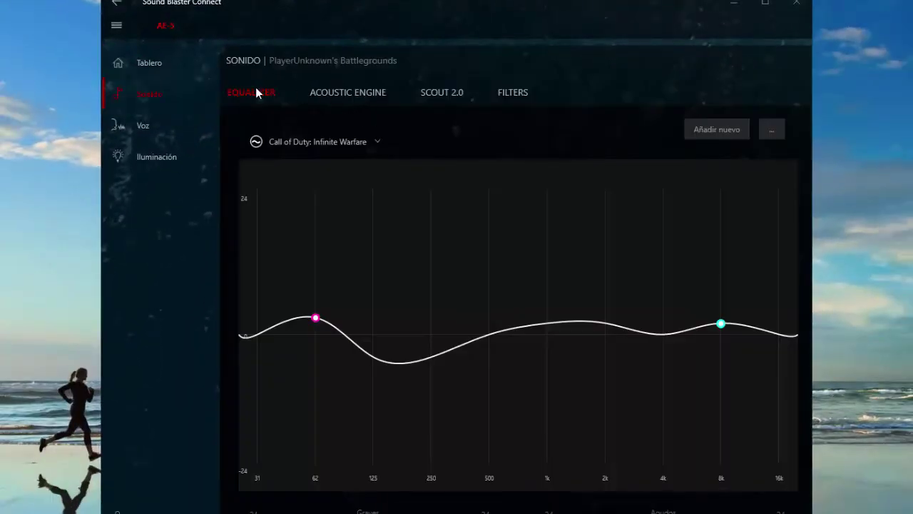
click(349, 93)
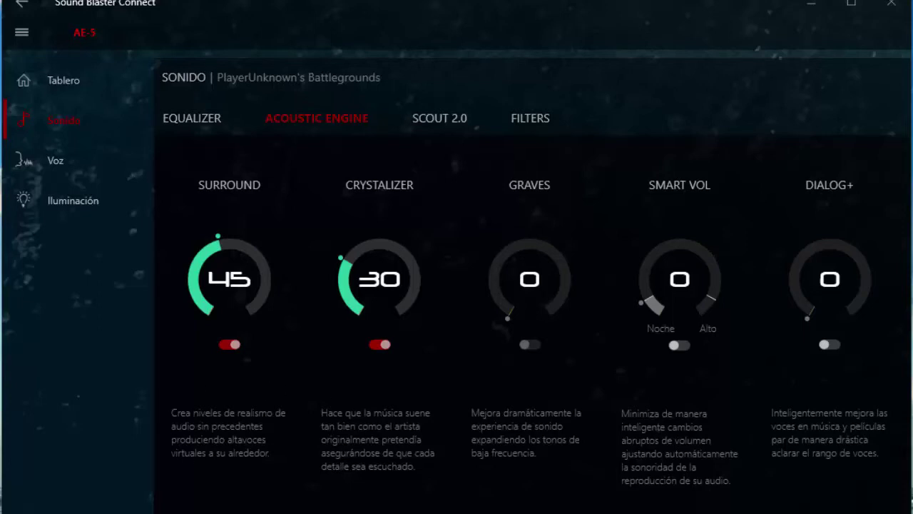
click(442, 118)
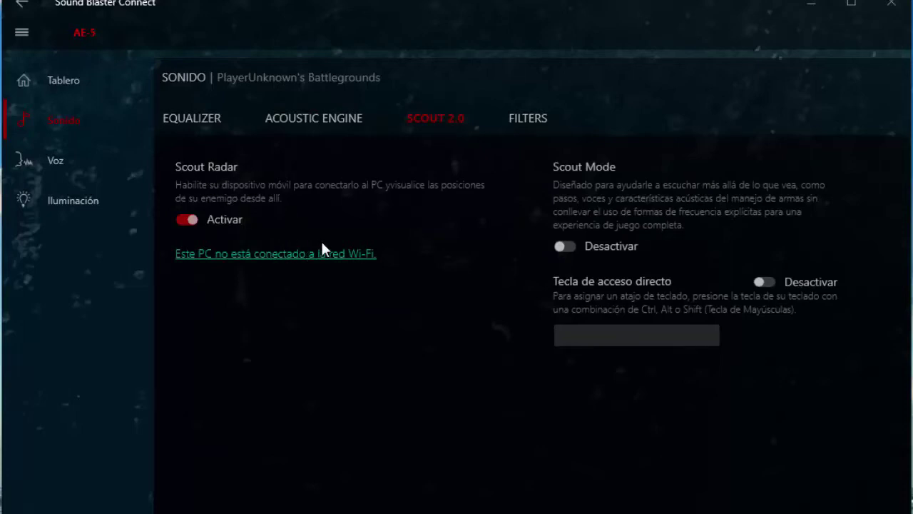
click(527, 115)
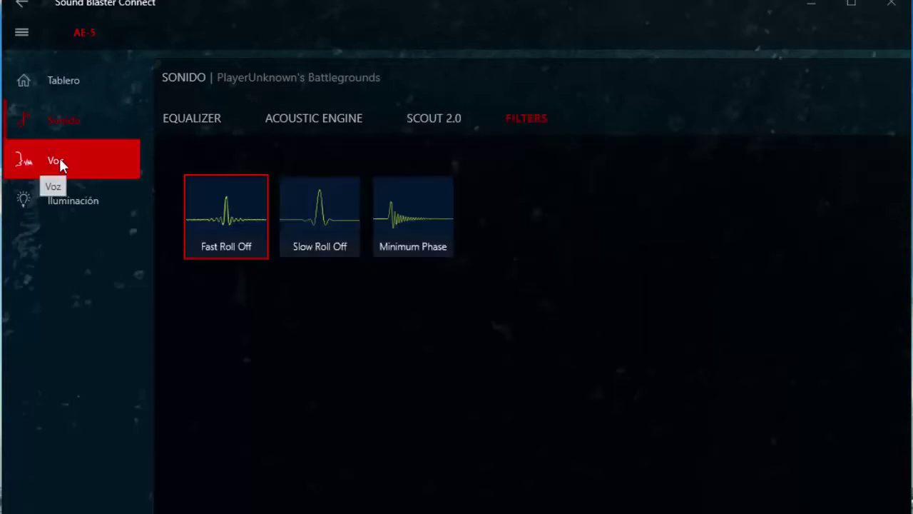
In the Voice Morph settings, try the Mujer voice, enable listening to the modified voice, and choose Niño
click(59, 157)
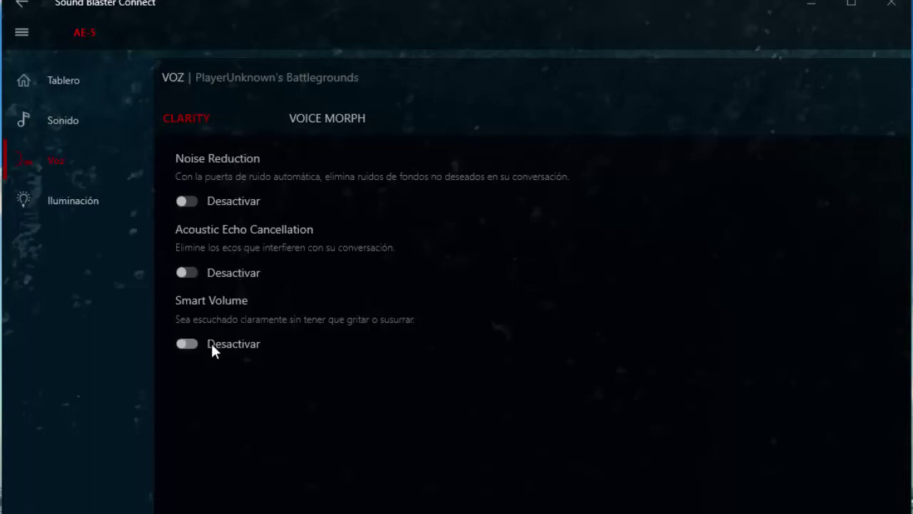
click(331, 120)
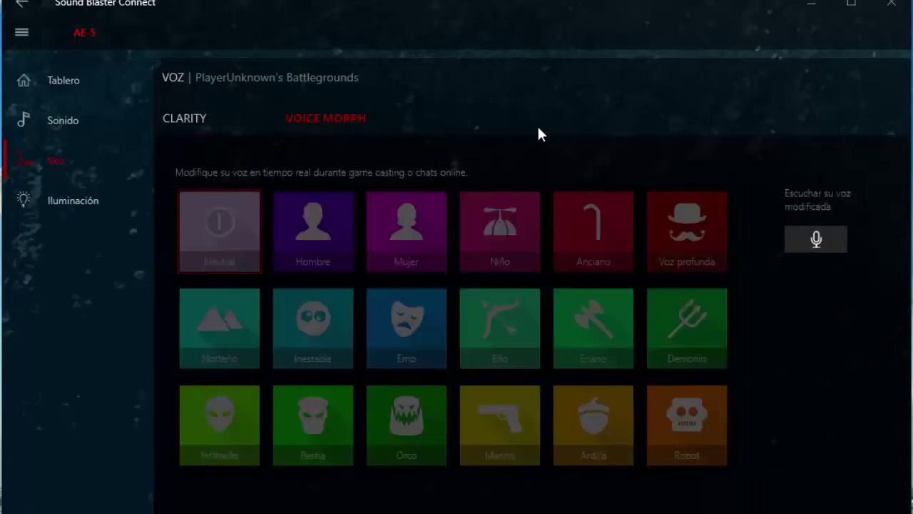
click(436, 212)
click(831, 248)
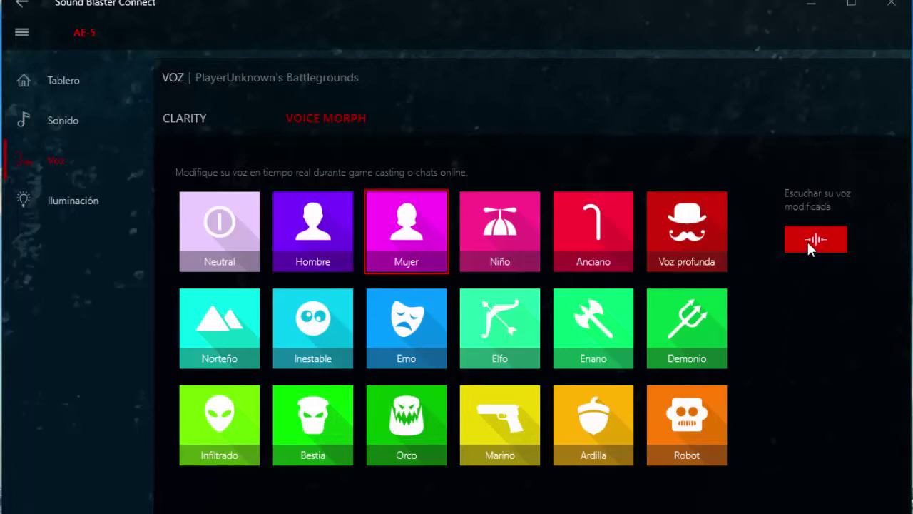
click(561, 223)
click(507, 219)
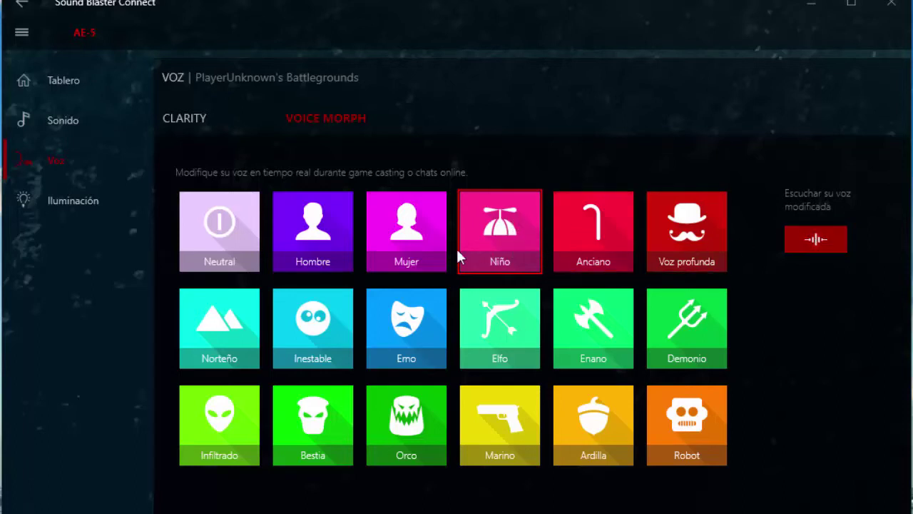
Open the lighting settings and switch the logo lighting and the external lighting off and back on
click(60, 201)
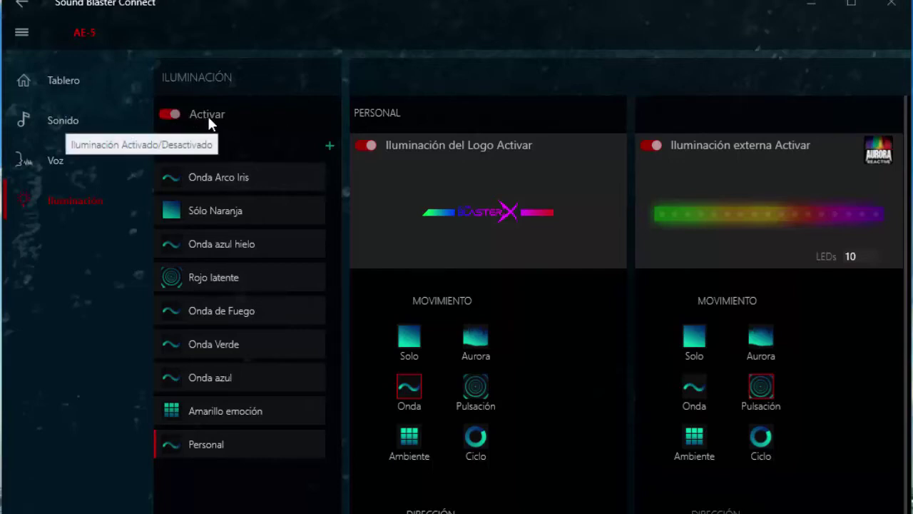
click(368, 145)
click(368, 145)
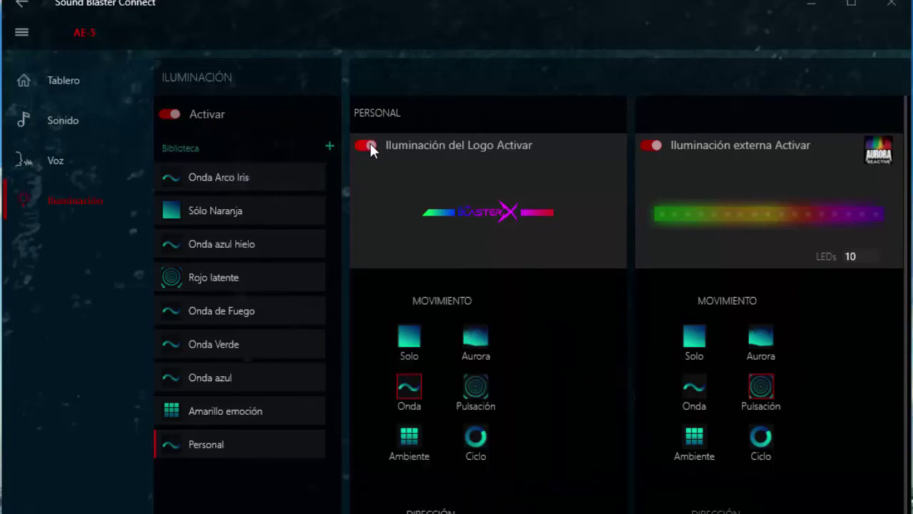
click(651, 147)
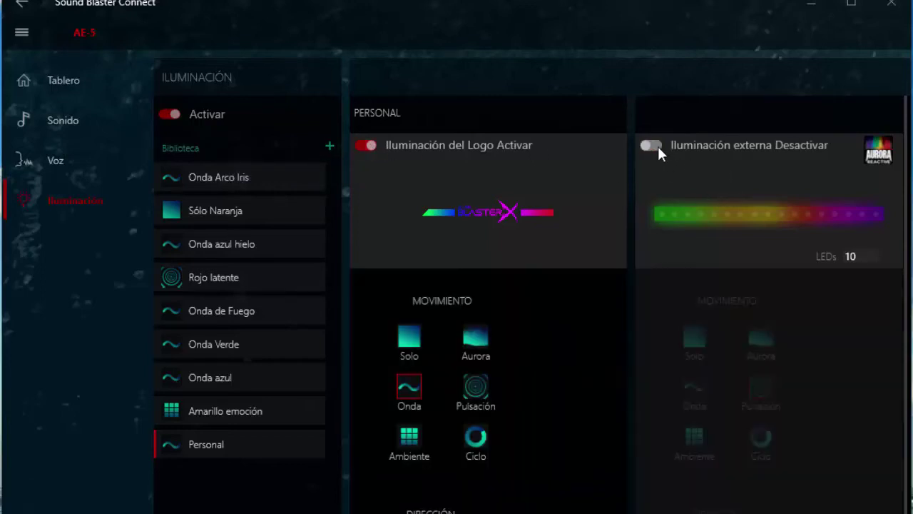
click(658, 146)
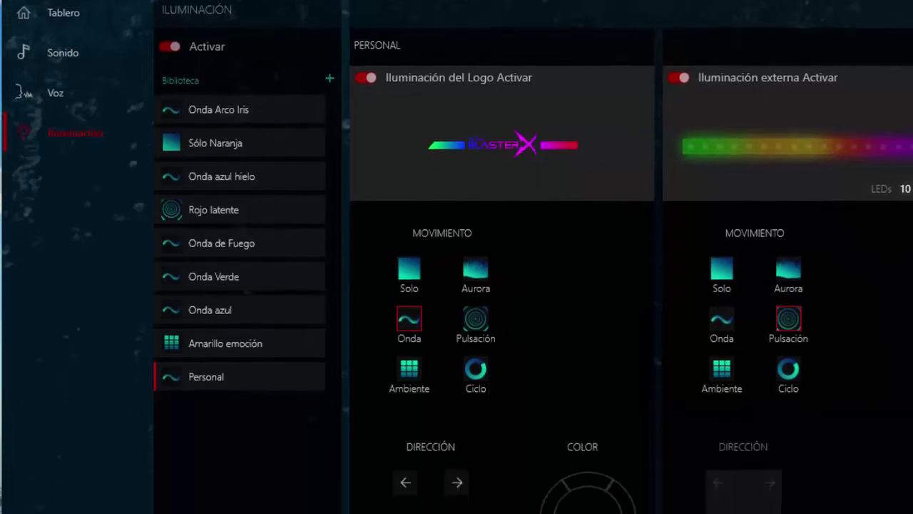
Try the Onda Arco Iris and Sólo Naranja lighting presets and return to the Personal preset
click(236, 100)
click(242, 124)
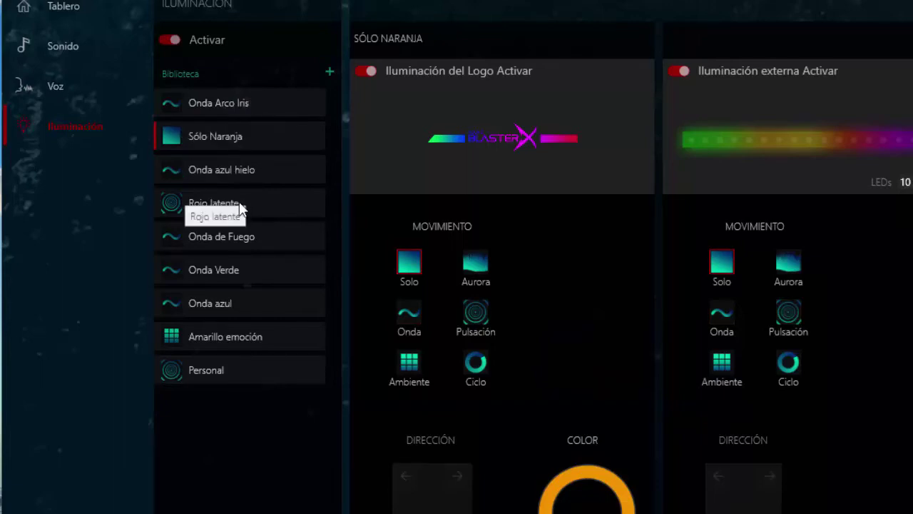
click(218, 374)
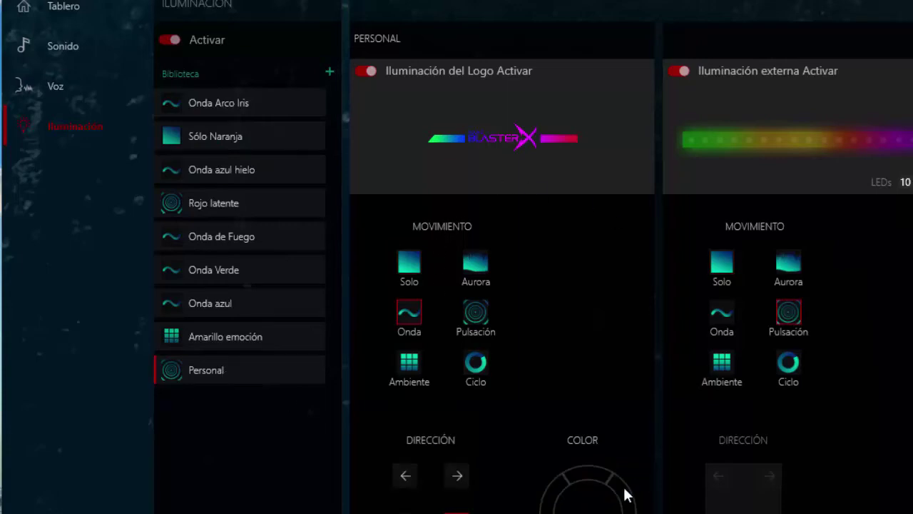
Try the Solo, Aurora and Pulsación movements for the logo lighting and set it to Ciclo
click(413, 275)
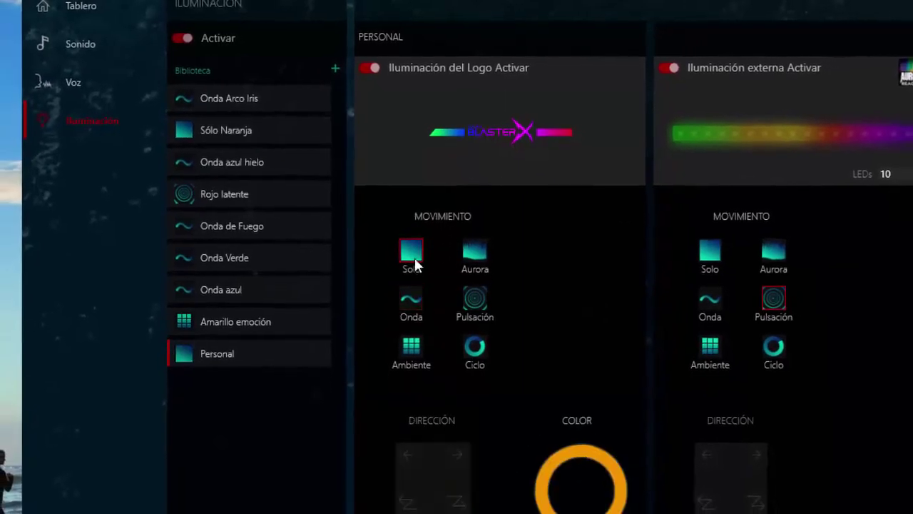
click(474, 253)
click(478, 292)
click(477, 338)
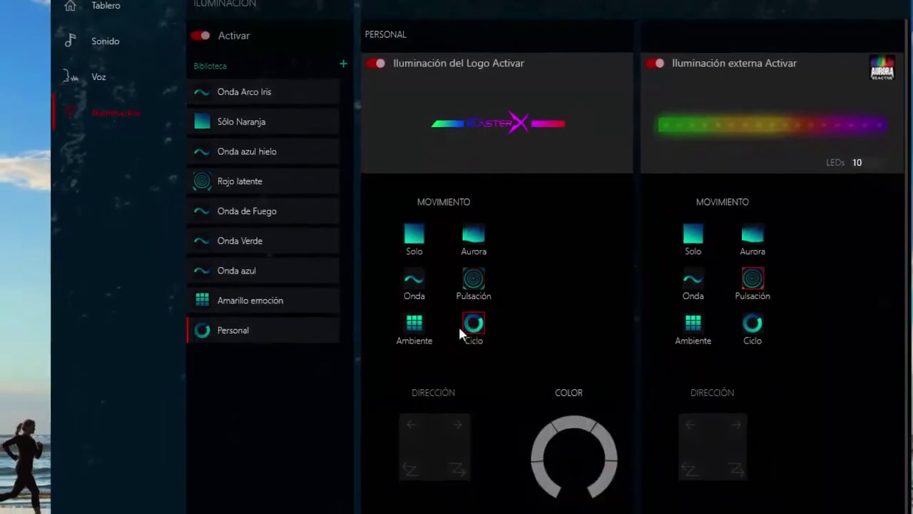
scroll(483, 394, down, 5)
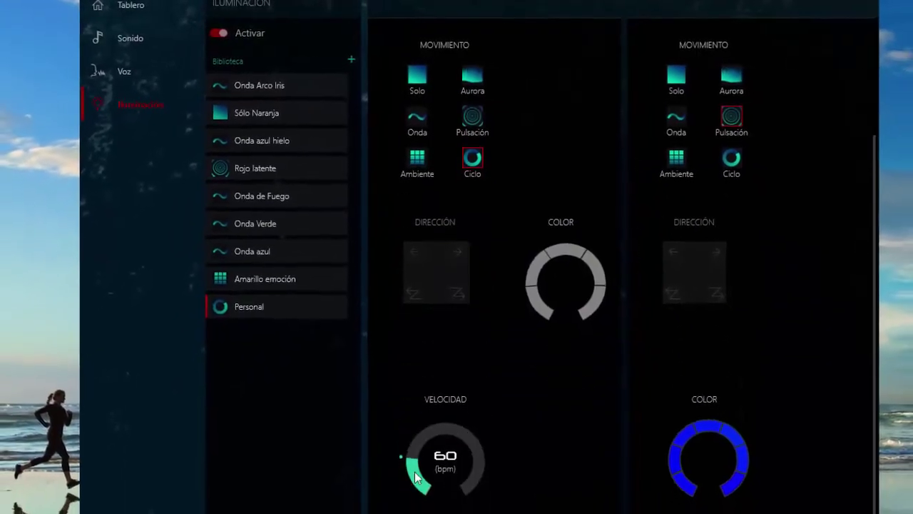
scroll(538, 482, up, 2)
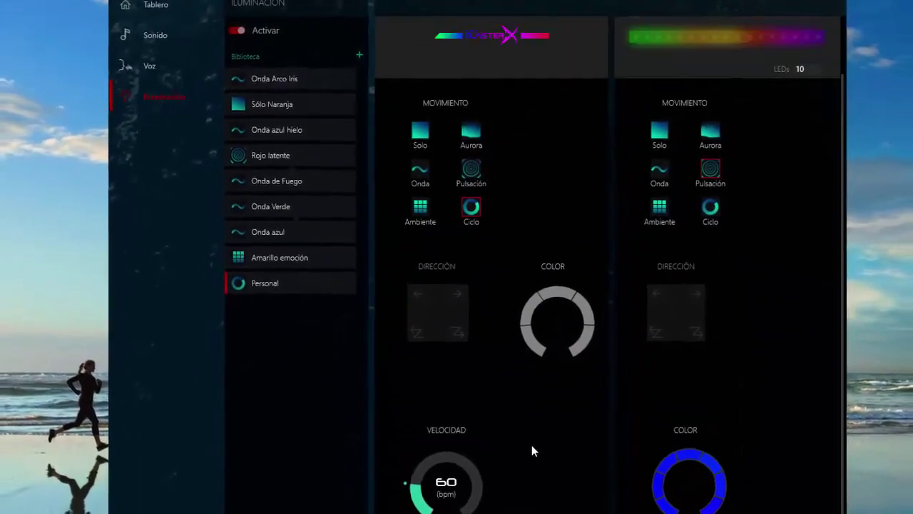
scroll(532, 451, up, 2)
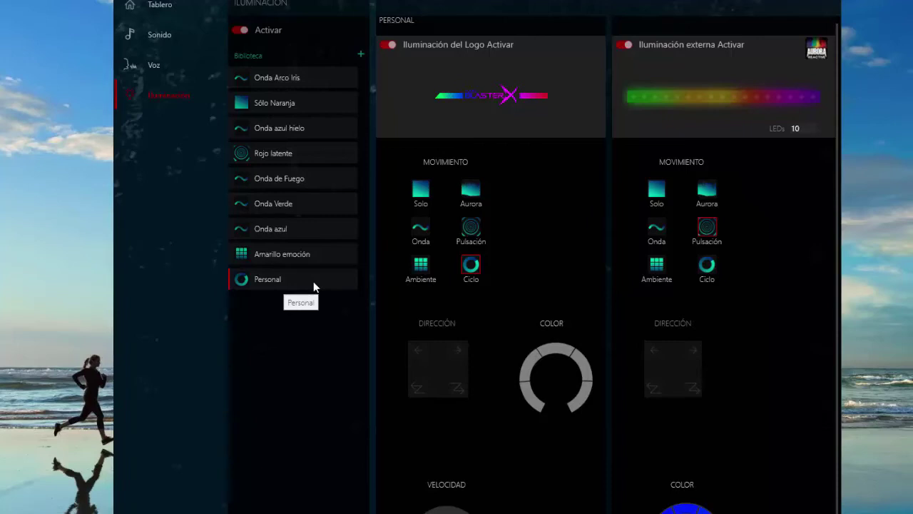
Try to add a lighting preset named "Nueva Iluminación" to the library
click(361, 56)
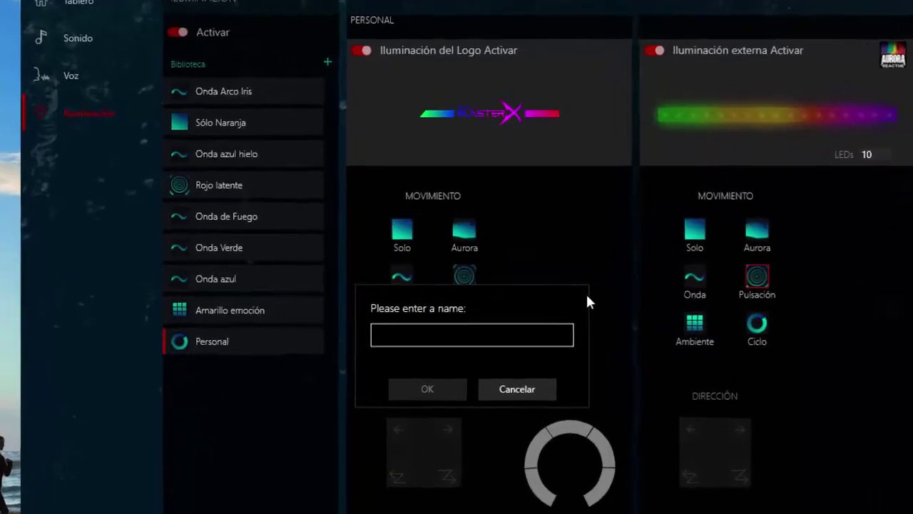
text(Nueva )
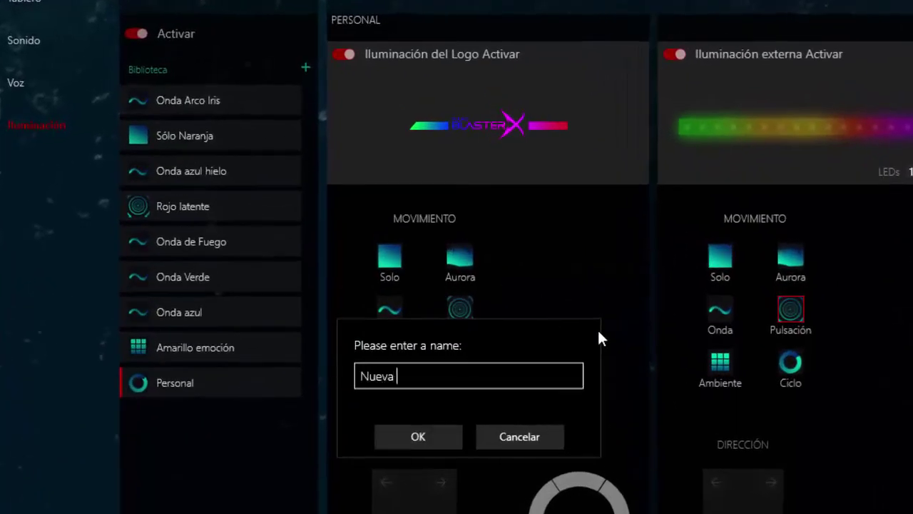
text(Iluminación)
key(Return)
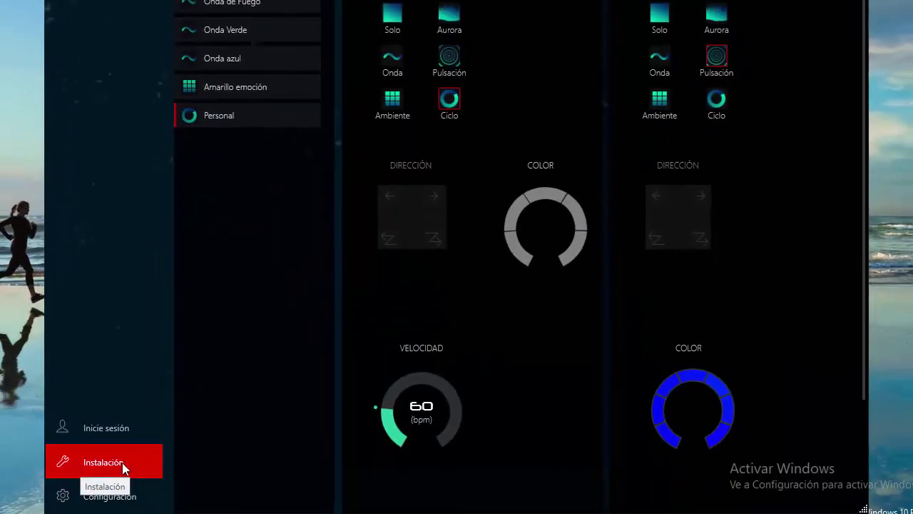
Open the speaker calibration settings and start adjusting the Frontal central speaker's level
click(122, 462)
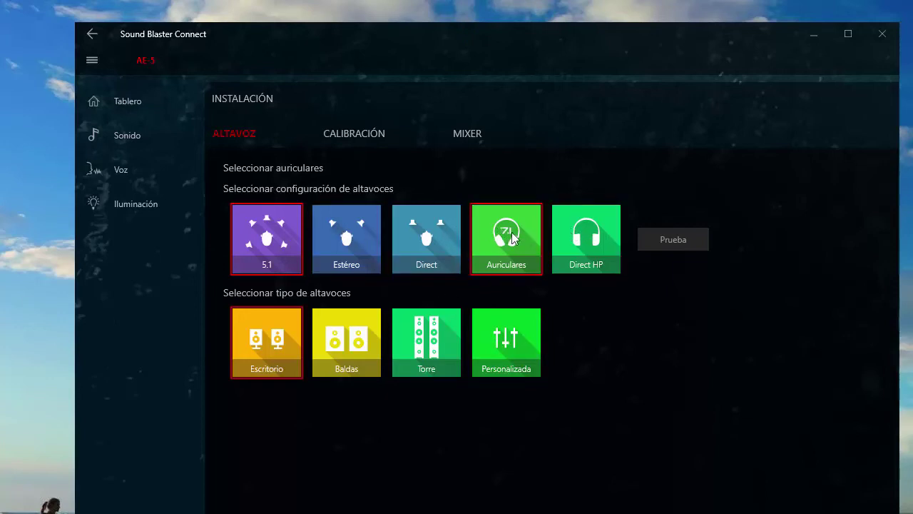
click(357, 135)
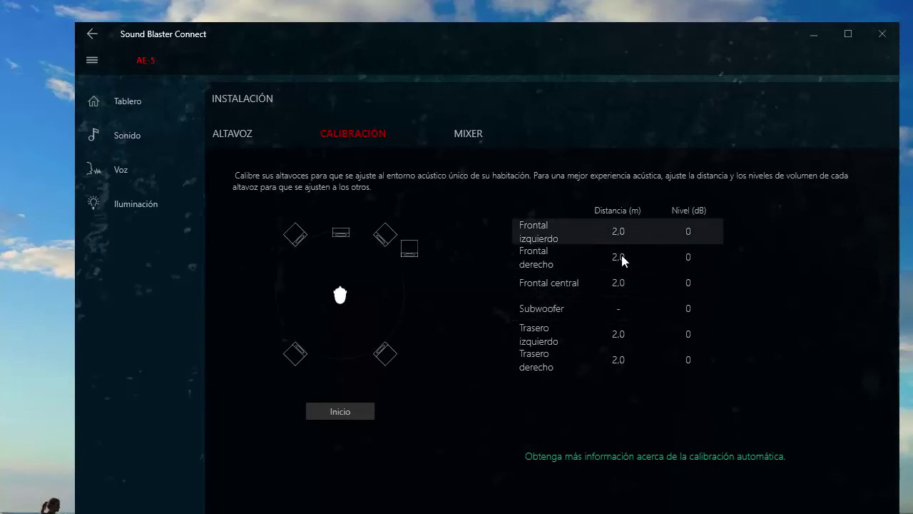
click(693, 286)
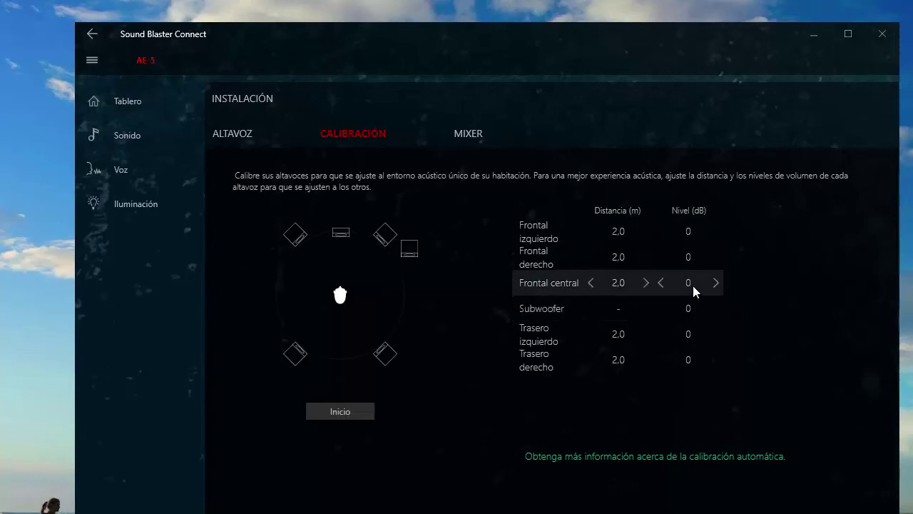
click(660, 283)
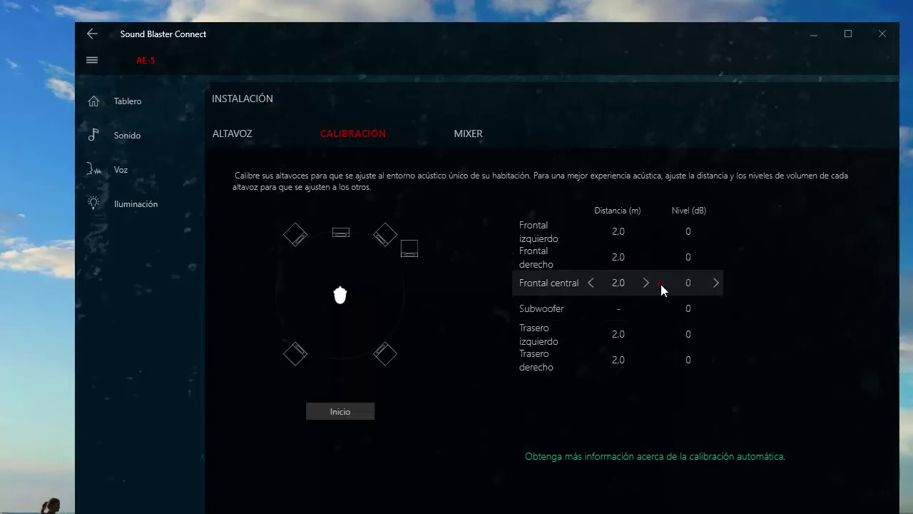